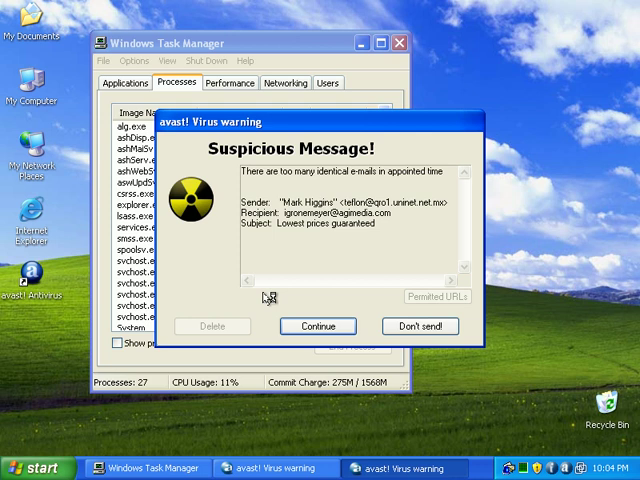
Drag the avast! warning dialogs apart so the stacked Suspicious Message alerts are visible
mouse_move(263, 124)
left_mouse_down()
mouse_move(325, 269)
mouse_move(405, 172)
left_mouse_up()
mouse_move(251, 123)
left_mouse_down()
mouse_move(143, 146)
mouse_move(163, 48)
left_mouse_up()
left_click_drag(490, 175, 399, 164)
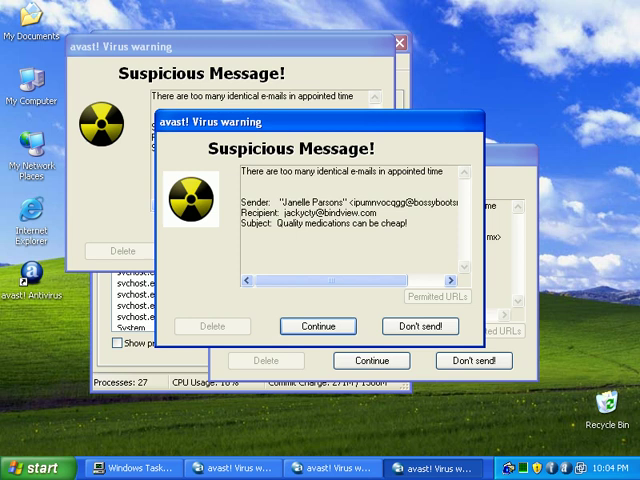
left_click_drag(335, 122, 318, 212)
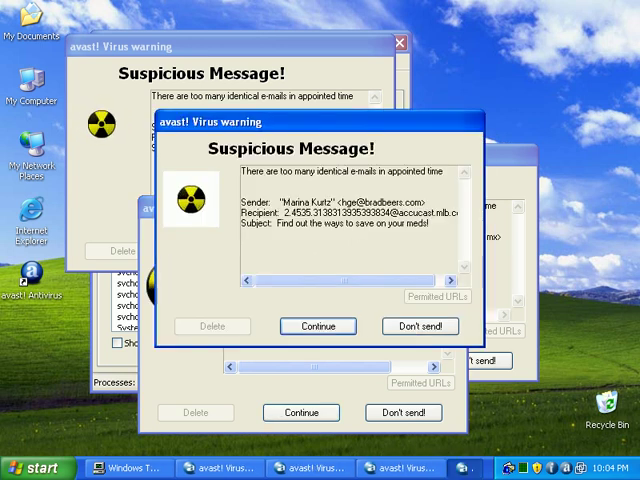
Move the newest spam warning toward the lower right, exposing all four alerts
left_click_drag(234, 117, 406, 168)
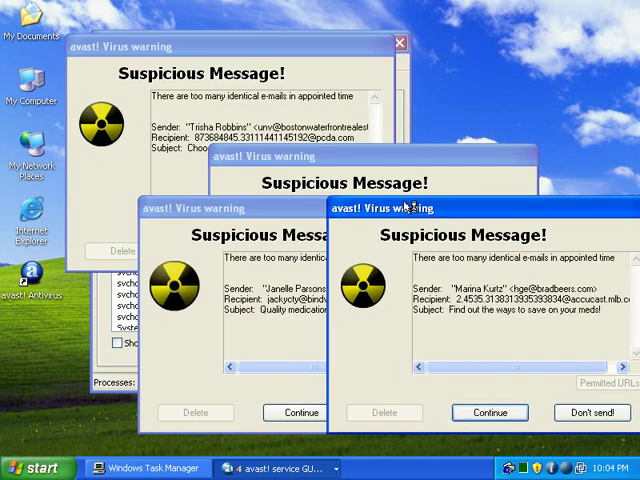